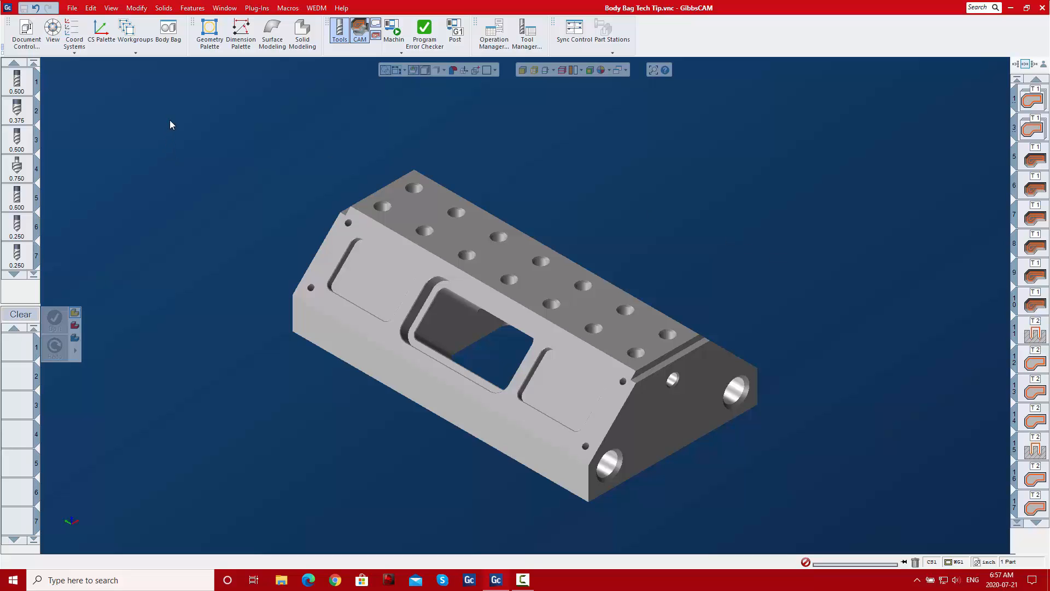
Open the Body Bag, put the part body into it and return the part to the workspace.
{"action": "left_click", "coordinate": [168, 33]}
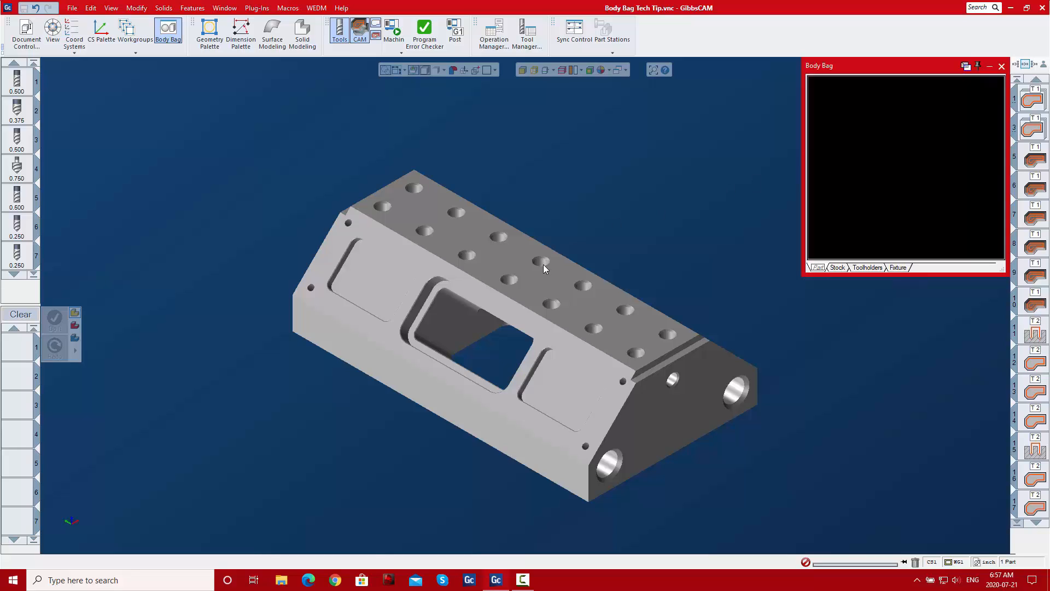
{"action": "left_click", "coordinate": [523, 255]}
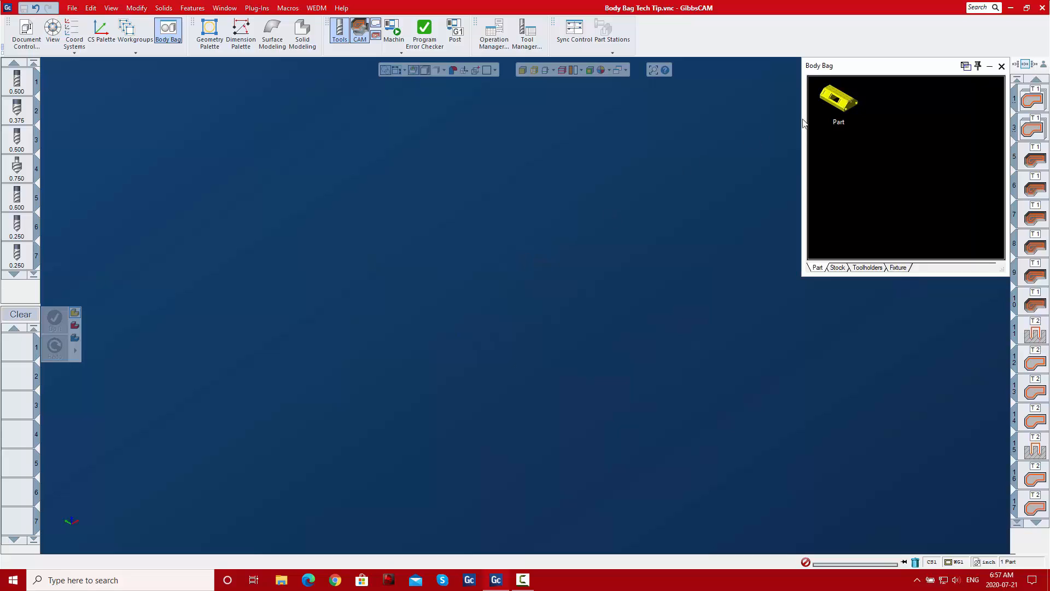
{"action": "double_click", "coordinate": [838, 101]}
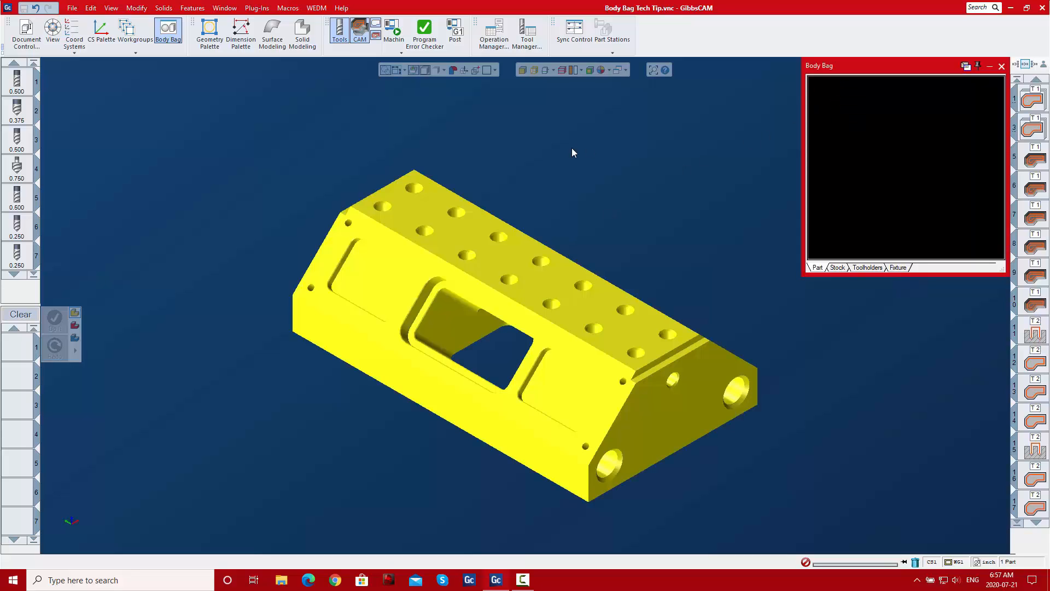
Bag the part using its body options, bring it back into the workspace and deselect it.
{"action": "right_click", "coordinate": [500, 261]}
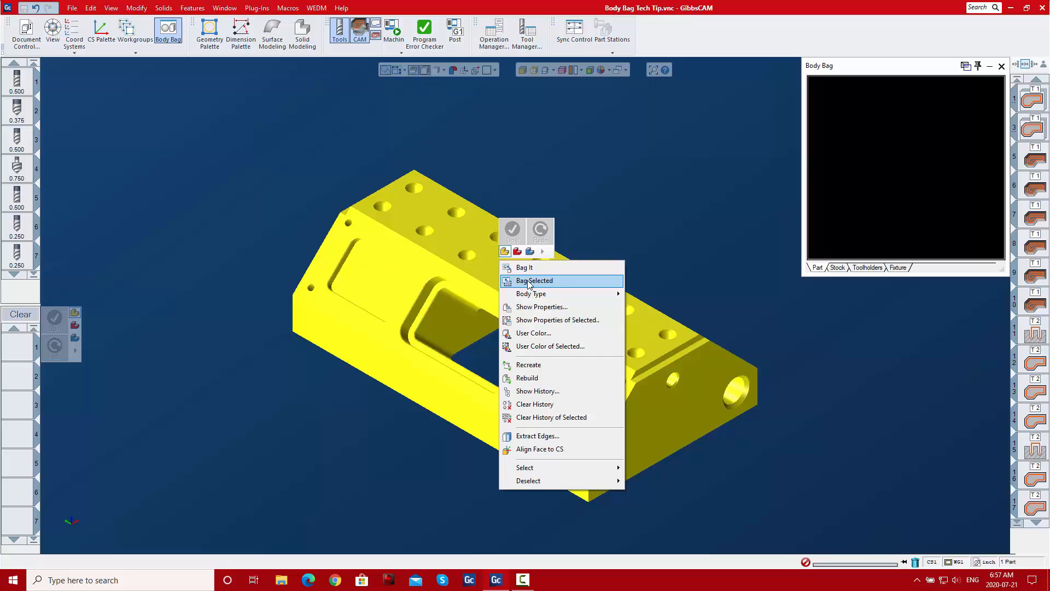
{"action": "left_click", "coordinate": [526, 266]}
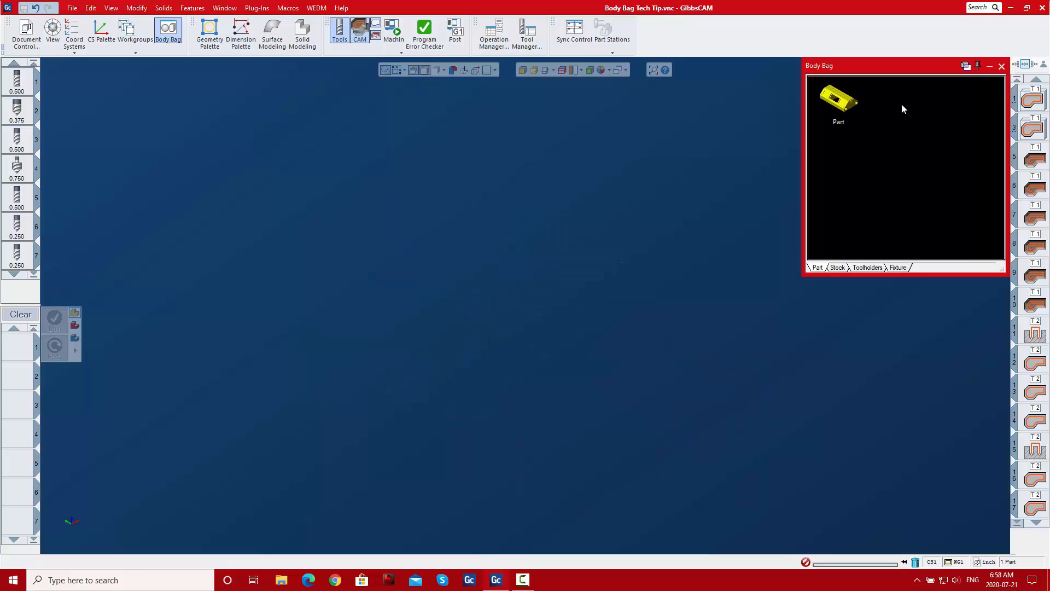
{"action": "right_click", "coordinate": [846, 103]}
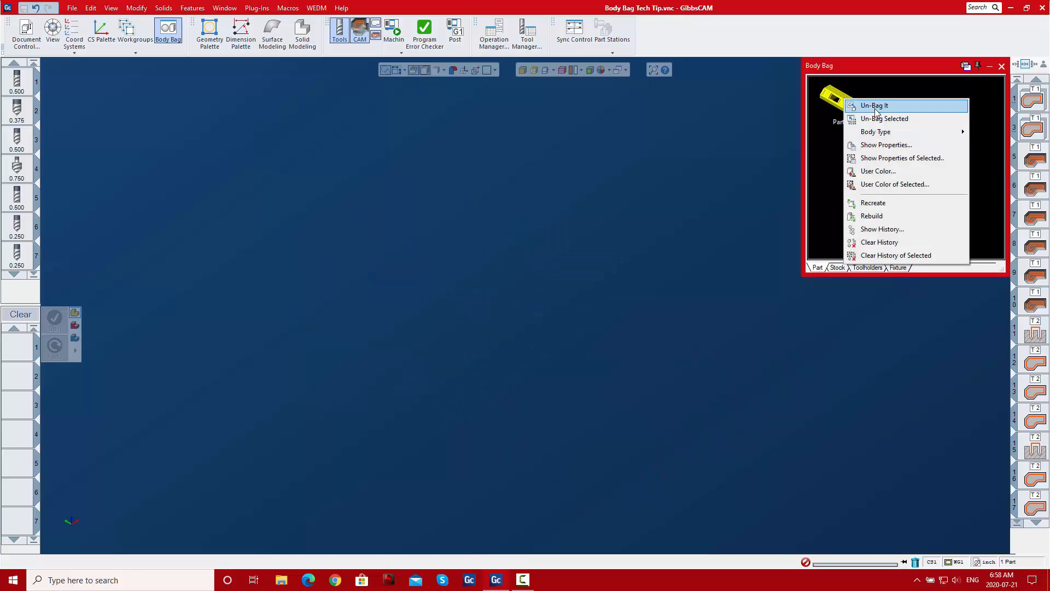
{"action": "left_click", "coordinate": [829, 119]}
{"action": "left_click_drag", "start_coordinate": [842, 99], "coordinate": [527, 294]}
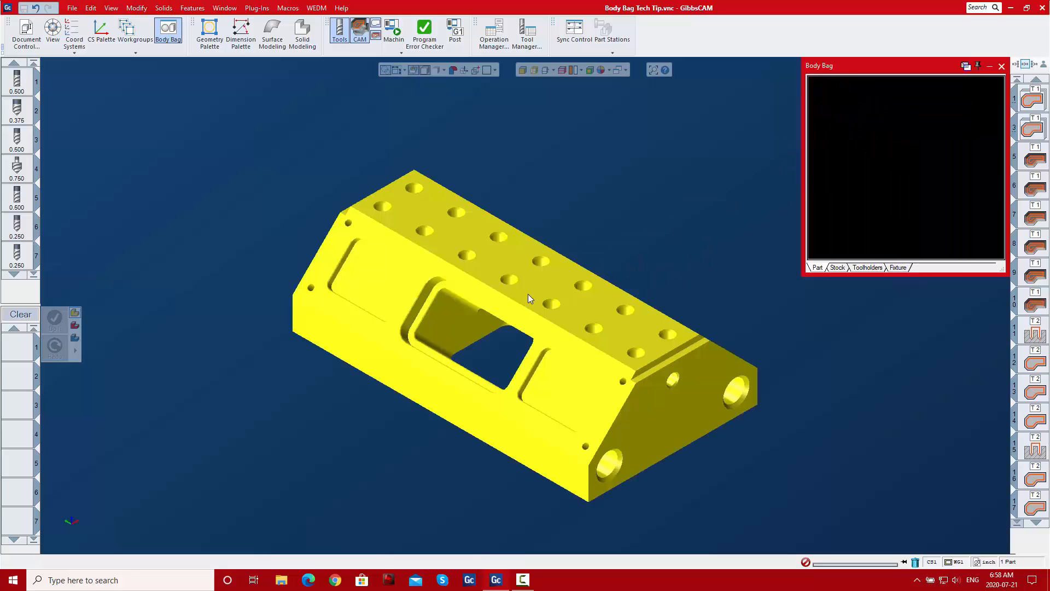
{"action": "left_click", "coordinate": [607, 180]}
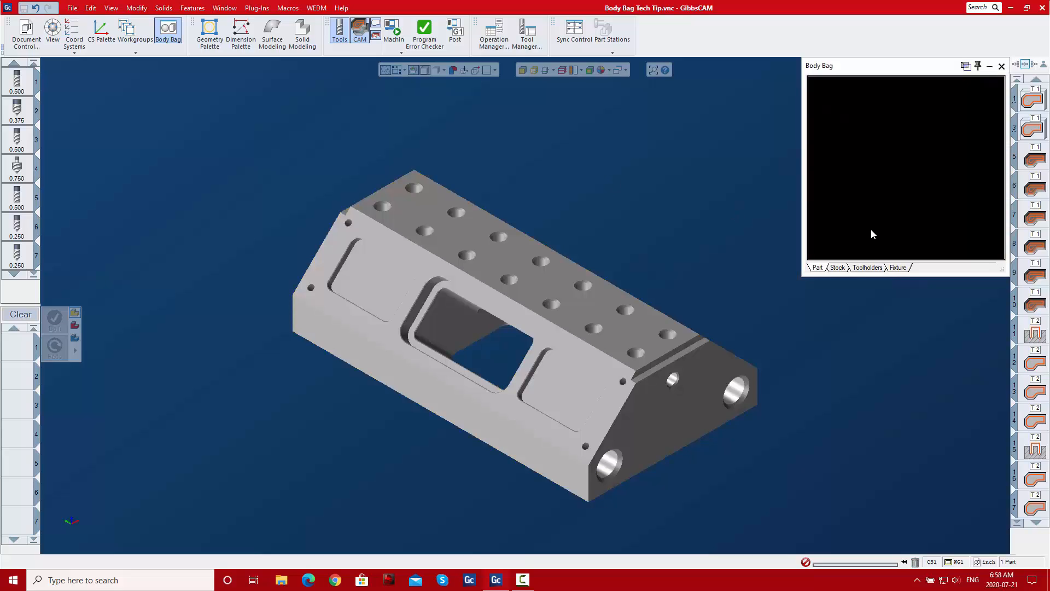
Look through the Stock, Toolholders, Fixture and Part pages of the Body Bag and check the Fixture page's options.
{"action": "left_click", "coordinate": [844, 268]}
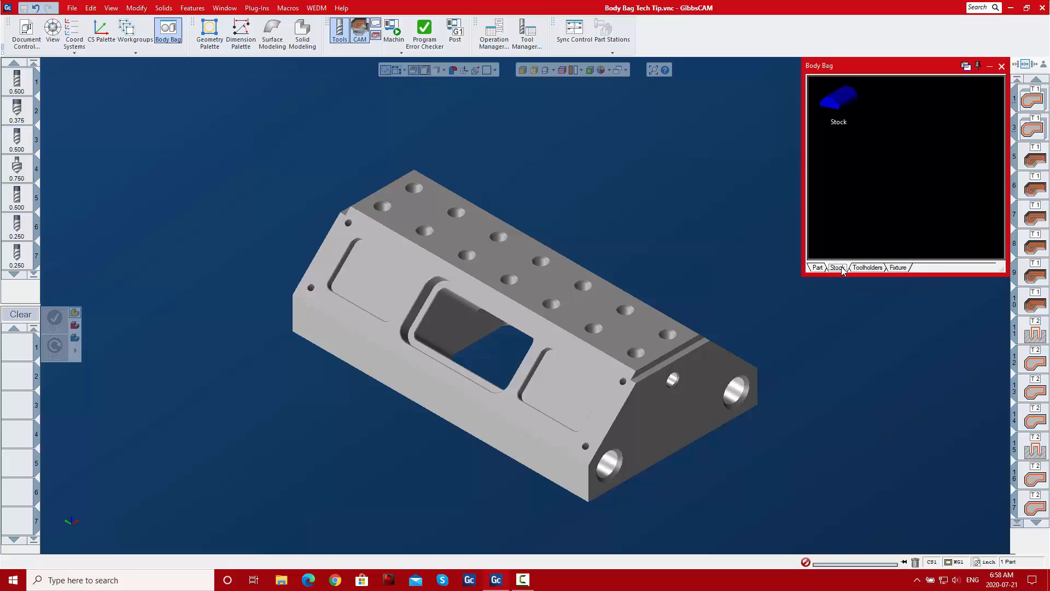
{"action": "left_click", "coordinate": [869, 268]}
{"action": "left_click", "coordinate": [898, 268]}
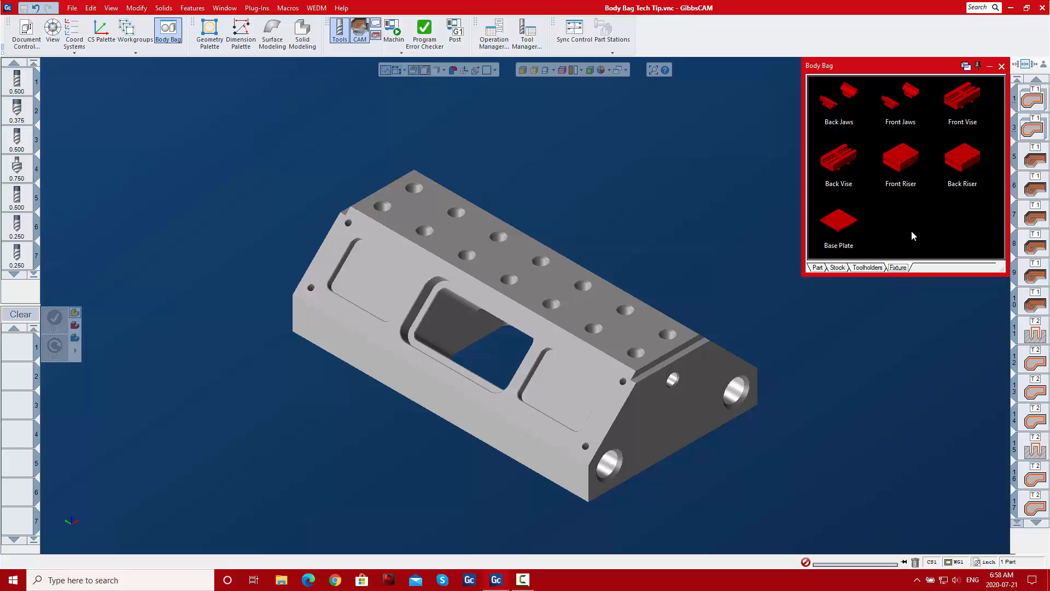
{"action": "right_click", "coordinate": [899, 268]}
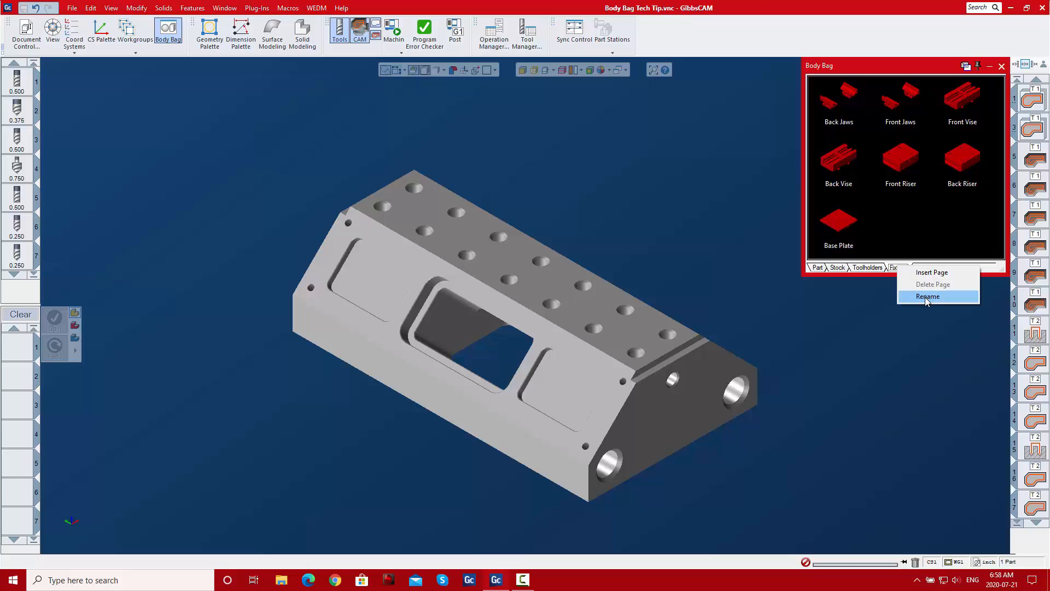
{"action": "left_click", "coordinate": [921, 234]}
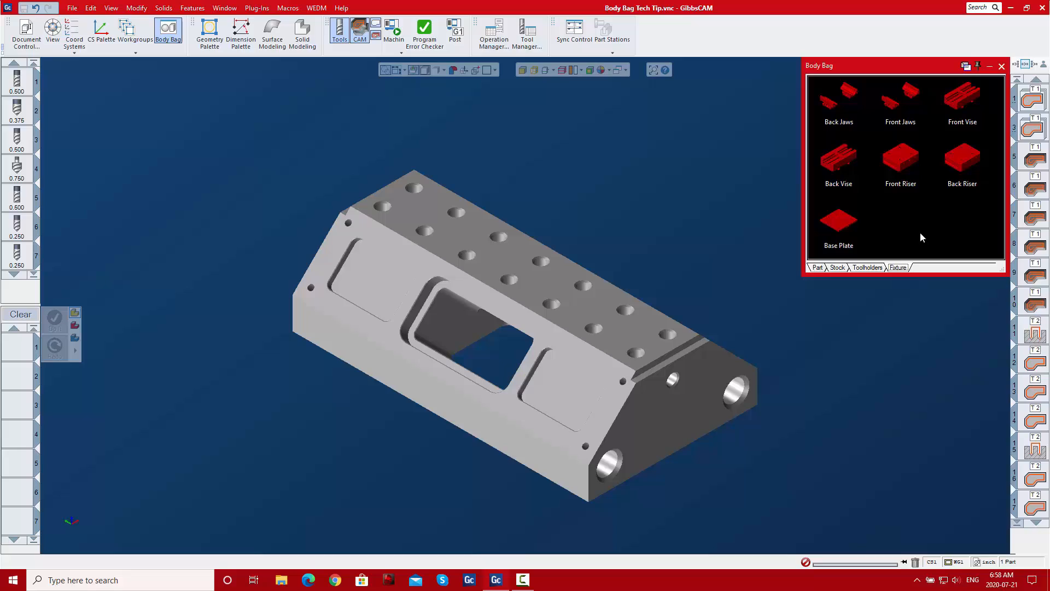
{"action": "left_click", "coordinate": [818, 267]}
{"action": "left_click_drag", "start_coordinate": [872, 271], "coordinate": [814, 272]}
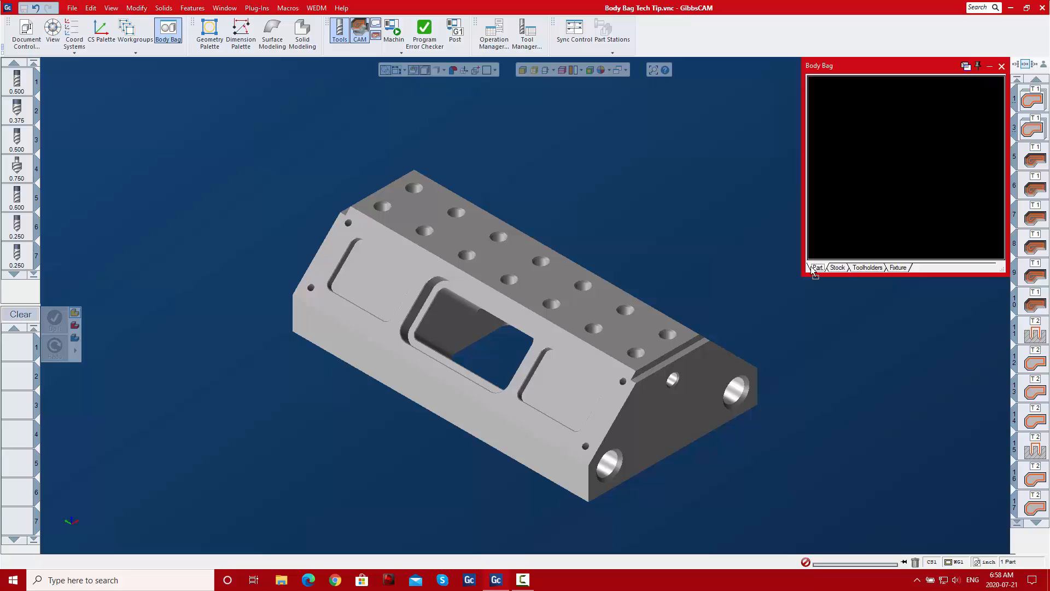
Move the Base Plate from the Fixture page to the Stock page and back to the Fixture page.
{"action": "left_click", "coordinate": [893, 269]}
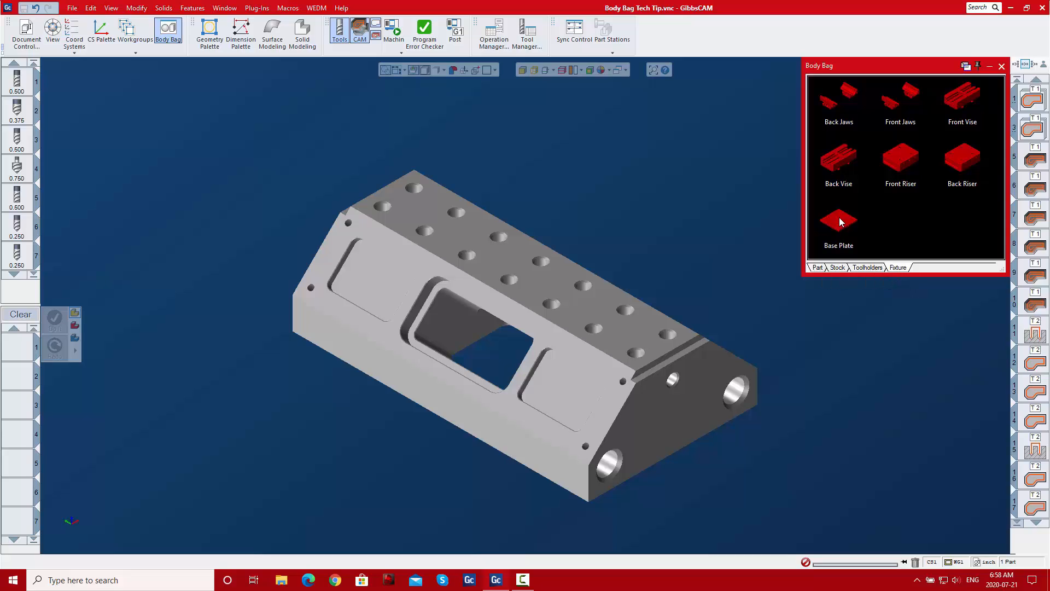
{"action": "left_click_drag", "start_coordinate": [840, 222], "coordinate": [839, 269]}
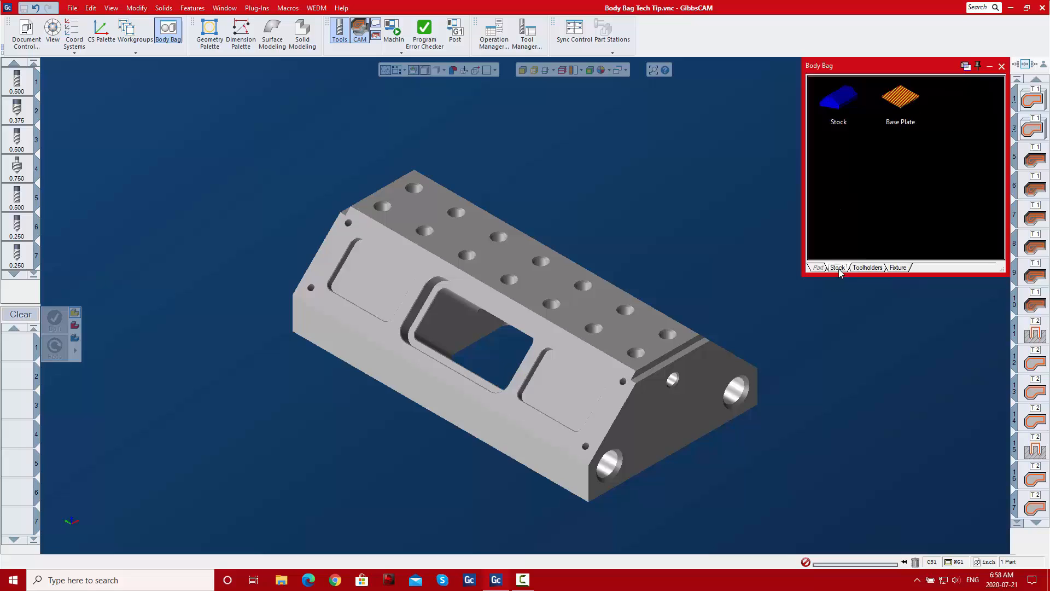
{"action": "left_click", "coordinate": [875, 160]}
{"action": "left_click_drag", "start_coordinate": [907, 93], "coordinate": [905, 270]}
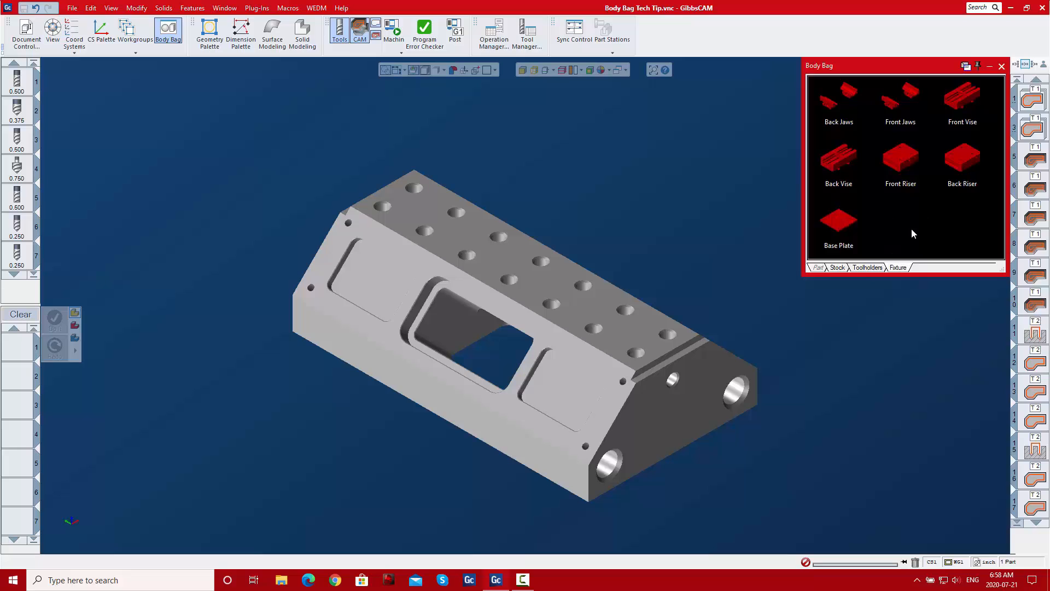
Place all the fixture bodies in the workspace, and bag them together with the part.
{"action": "left_click_drag", "start_coordinate": [973, 248], "coordinate": [694, 166]}
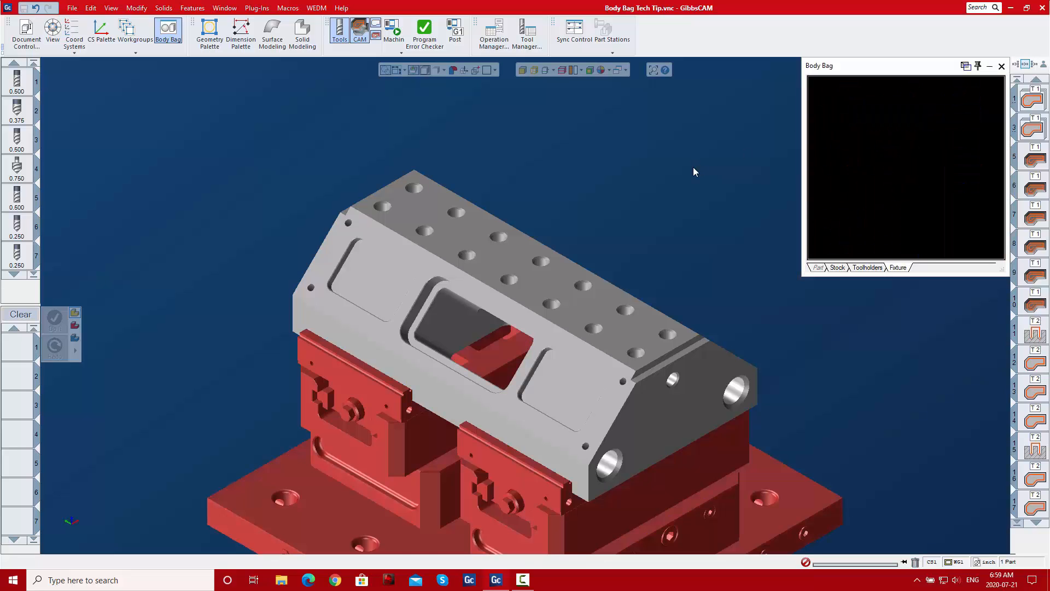
{"action": "key", "text": "ctrl+a"}
{"action": "right_click", "coordinate": [543, 285]}
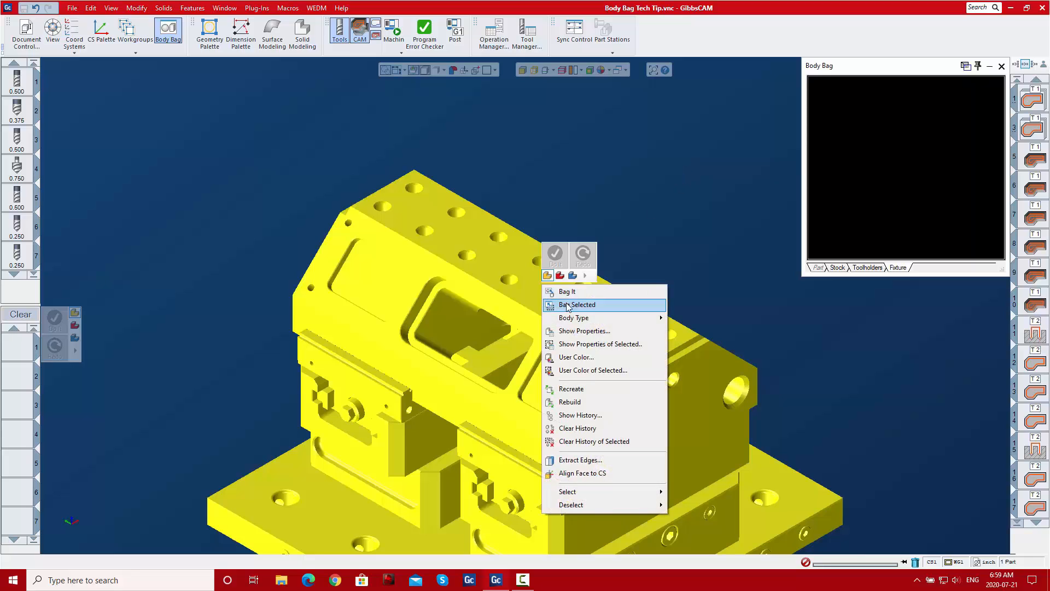
{"action": "left_click", "coordinate": [568, 305]}
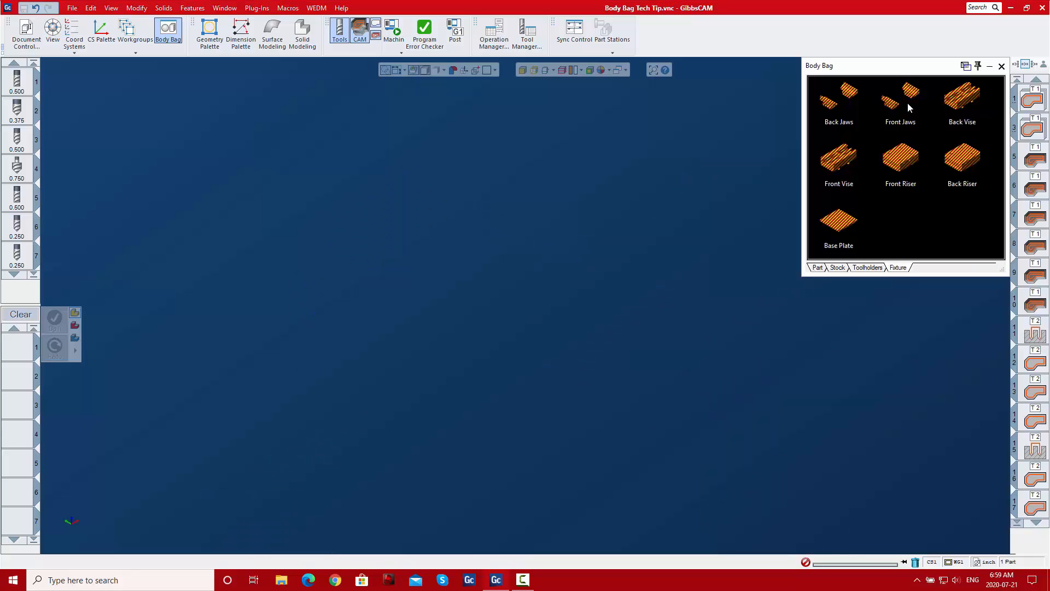
Check the Part and Fixture pages for the bagged bodies.
{"action": "left_click", "coordinate": [817, 267]}
{"action": "left_click", "coordinate": [901, 182]}
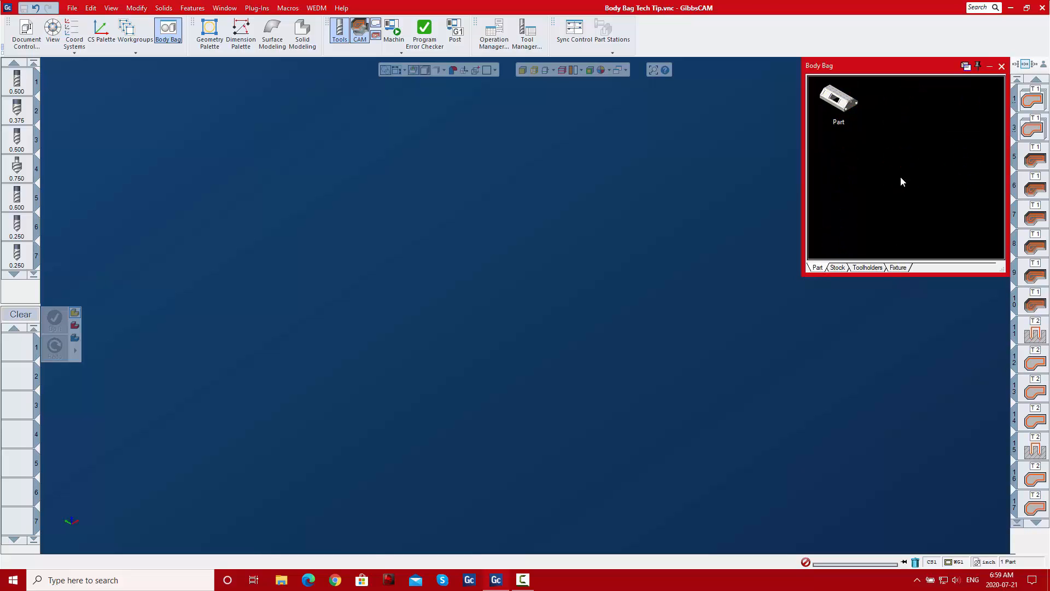
{"action": "left_click", "coordinate": [898, 267]}
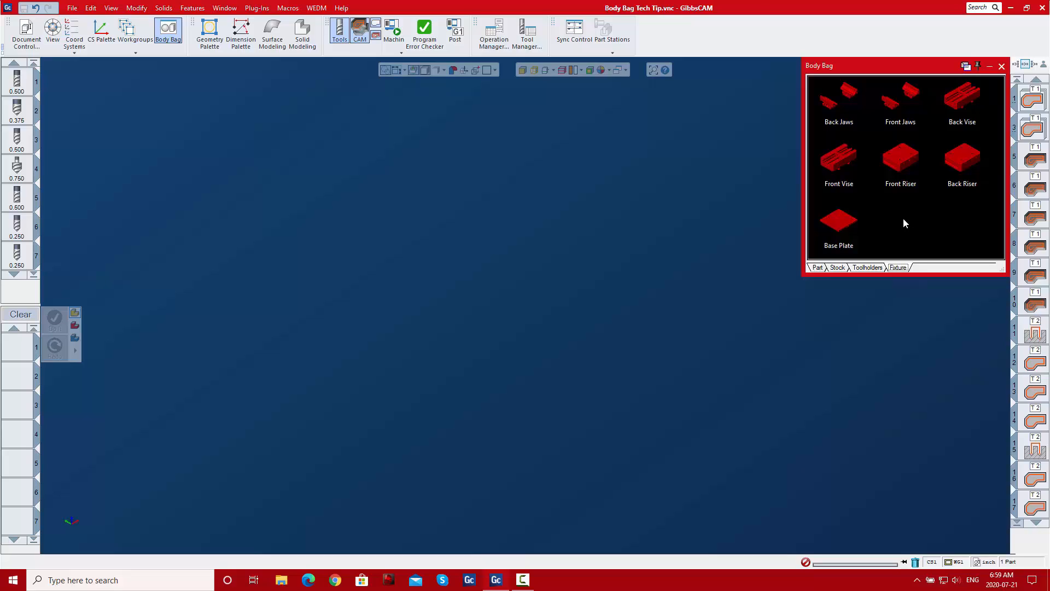
Display the Fixture page's bodies as Small Icons and as Details.
{"action": "right_click", "coordinate": [894, 64]}
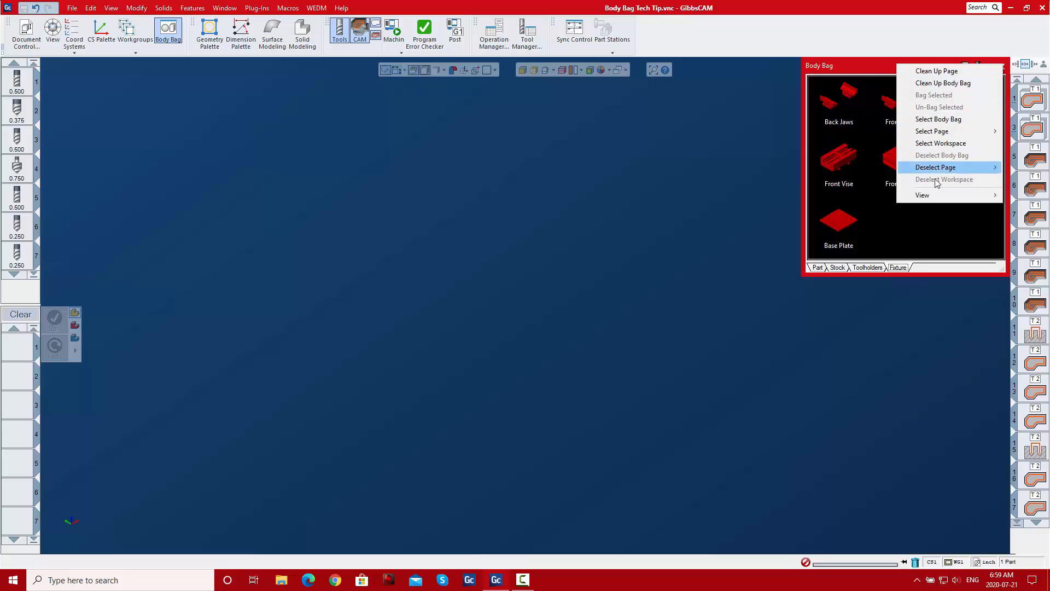
{"action": "mouse_move", "coordinate": [937, 195]}
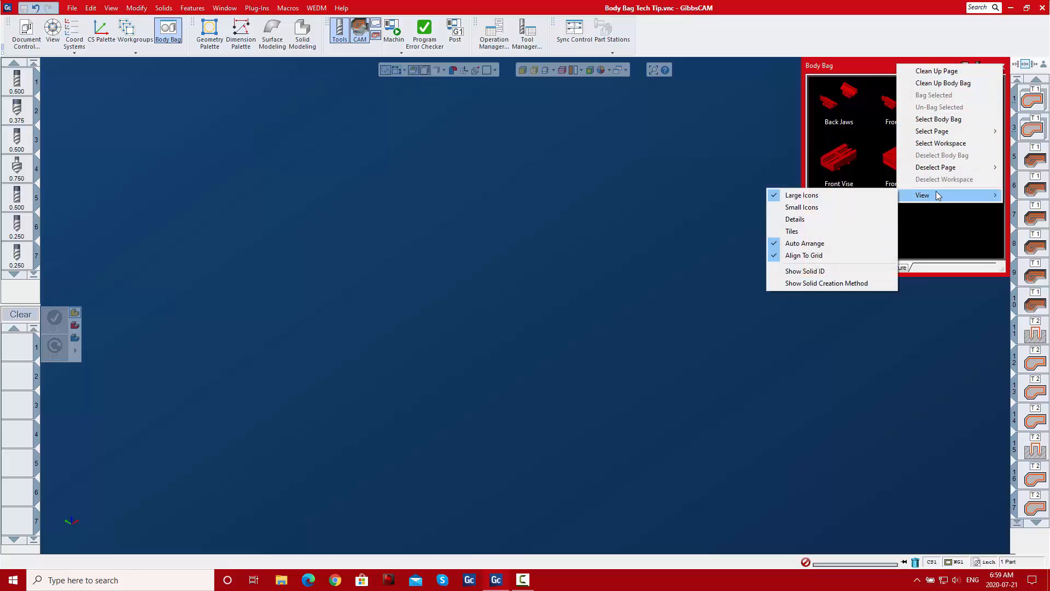
{"action": "left_click", "coordinate": [808, 207]}
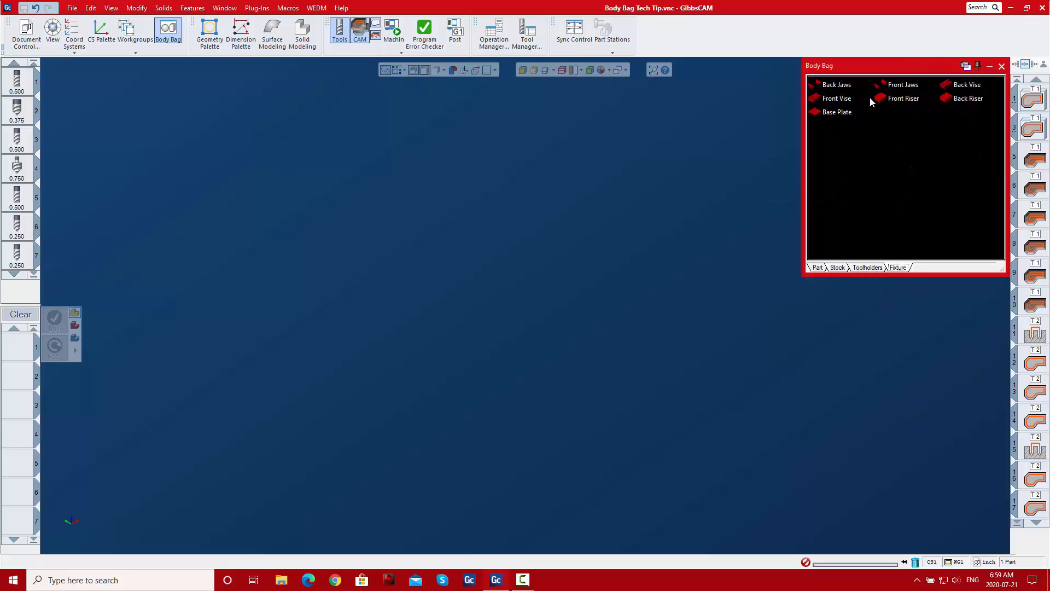
{"action": "right_click", "coordinate": [906, 66]}
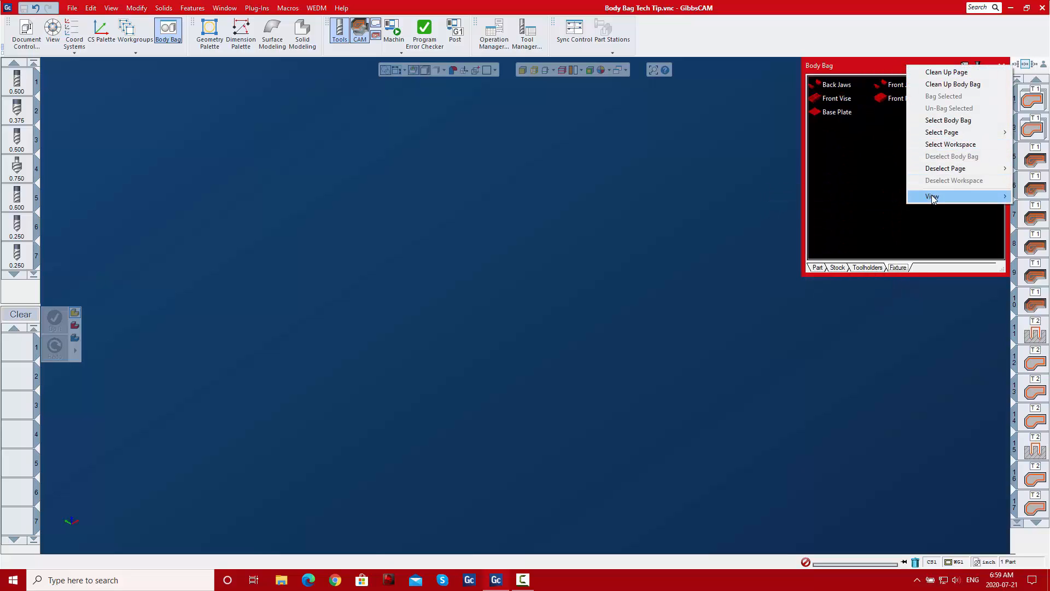
{"action": "mouse_move", "coordinate": [933, 197]}
{"action": "left_click", "coordinate": [820, 219]}
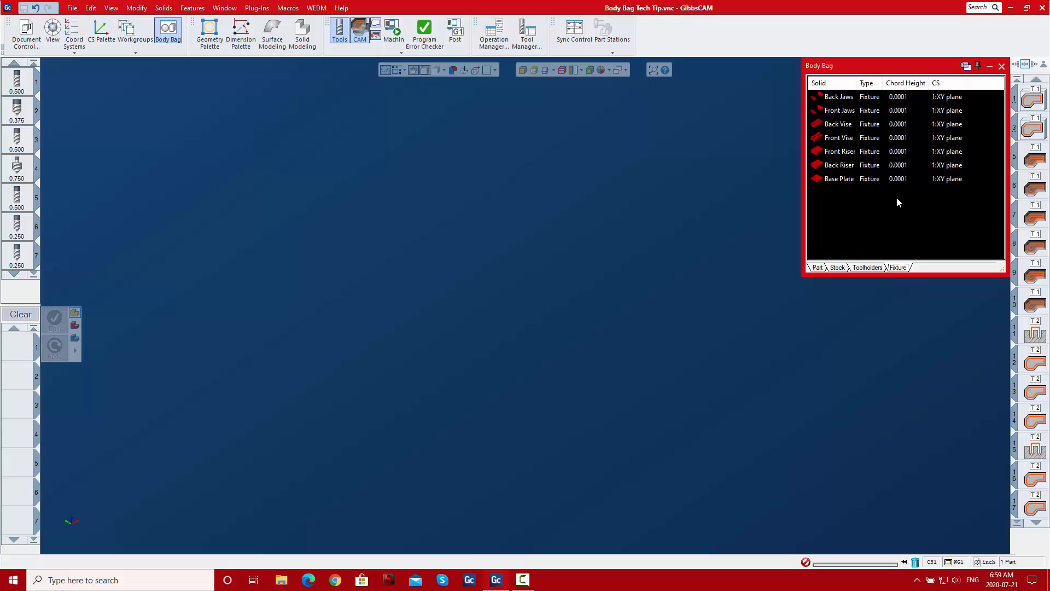
Display the Fixture page's bodies as Tiles, and return them to Large Icons.
{"action": "right_click", "coordinate": [896, 63]}
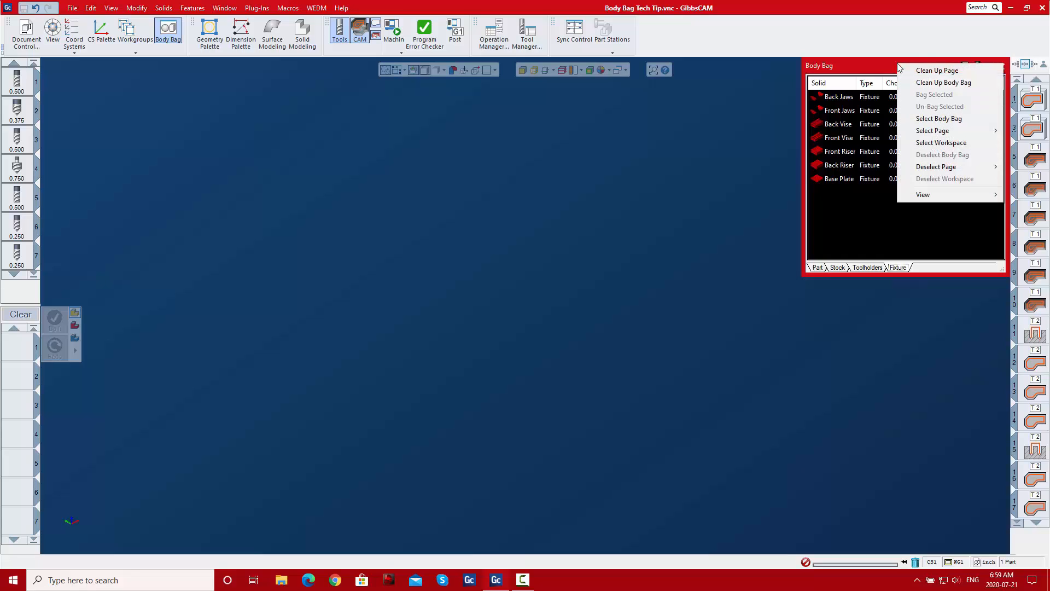
{"action": "mouse_move", "coordinate": [924, 194]}
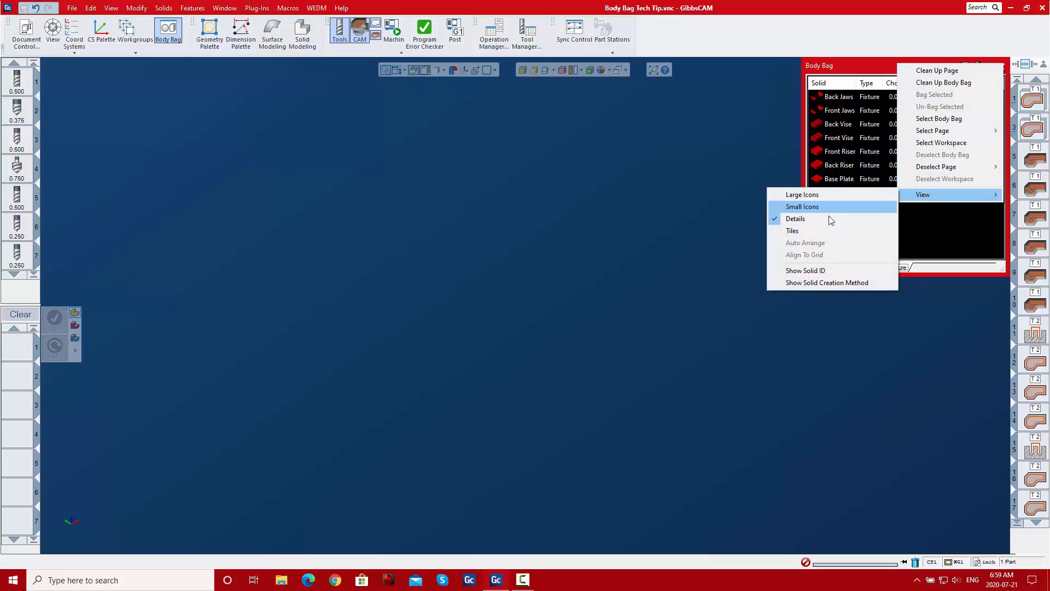
{"action": "left_click", "coordinate": [818, 229]}
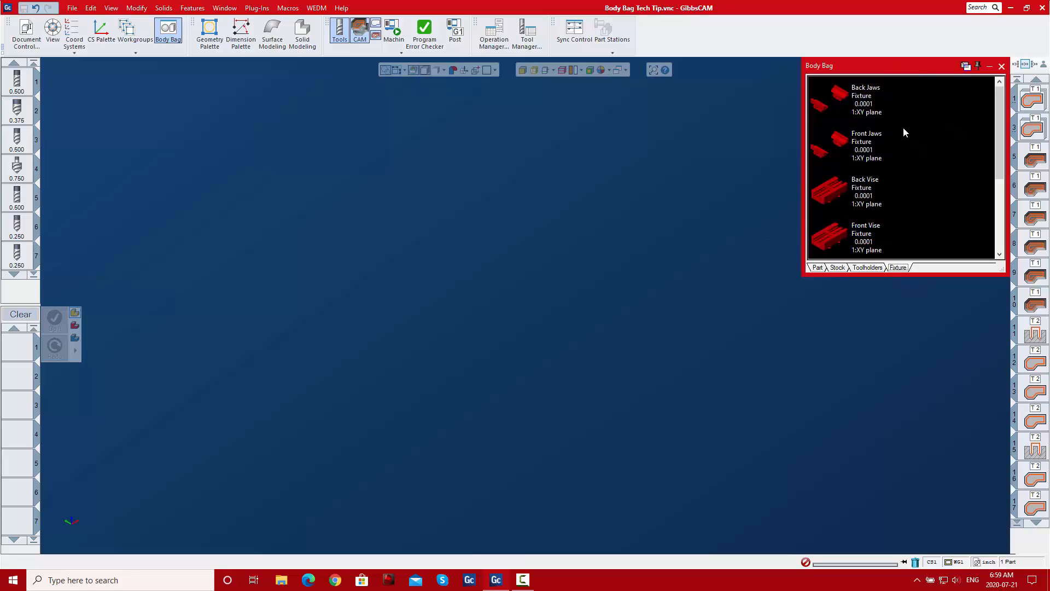
{"action": "right_click", "coordinate": [901, 66]}
{"action": "mouse_move", "coordinate": [927, 198]}
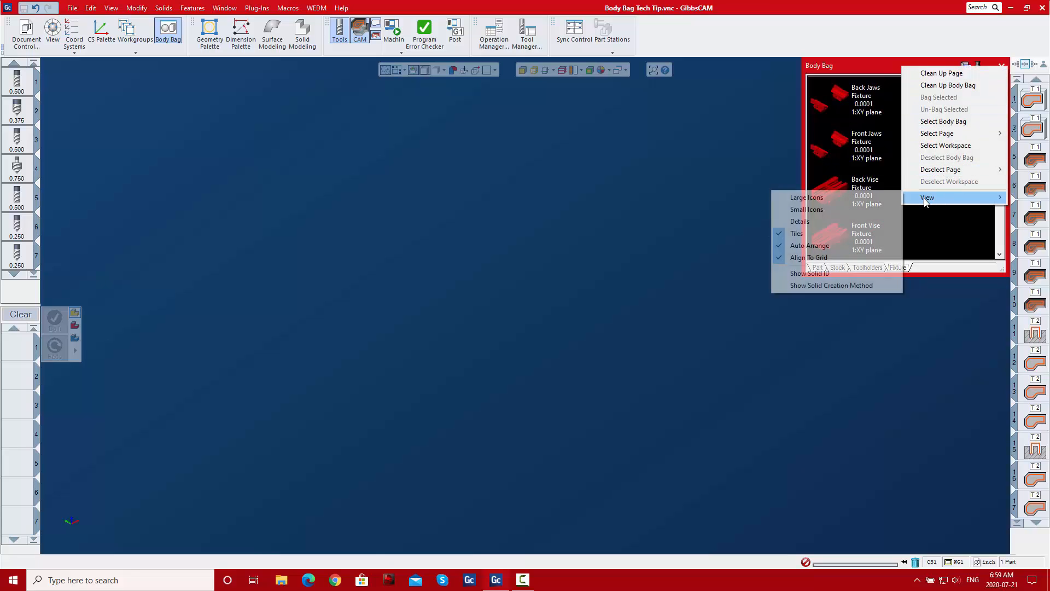
{"action": "left_click", "coordinate": [886, 195]}
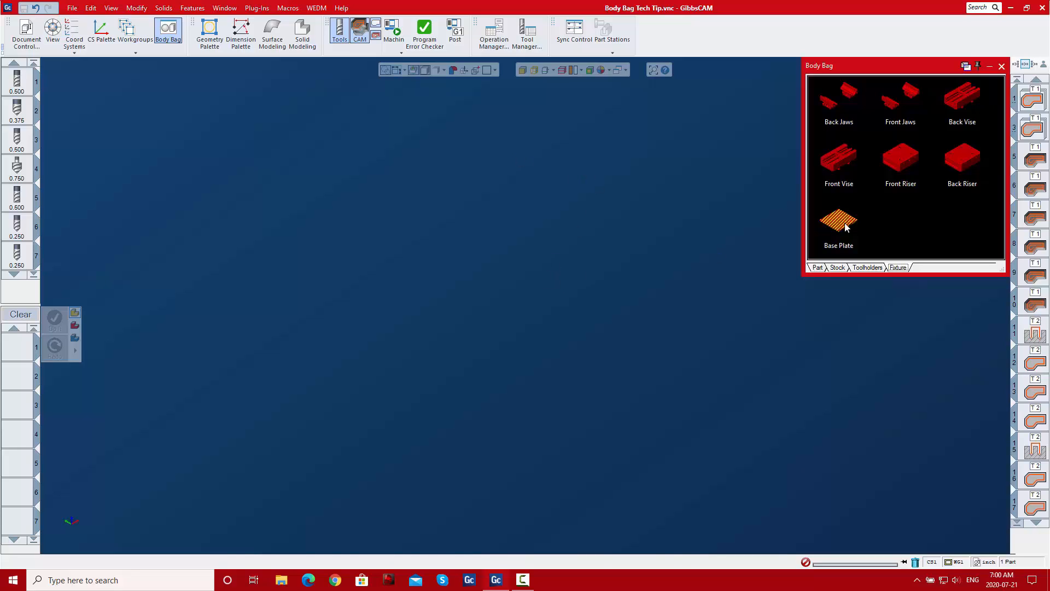
Place the Base Plate in the workspace, select it together with the bagged Front Vise for solid modeling, and clear the selection.
{"action": "left_click_drag", "start_coordinate": [845, 227], "coordinate": [591, 317]}
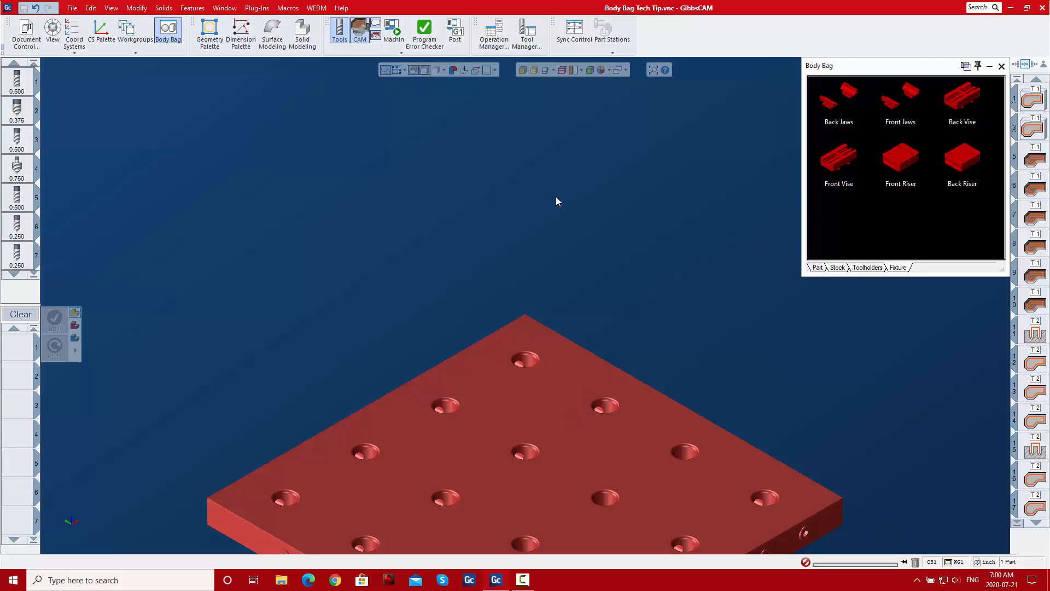
{"action": "left_click", "coordinate": [304, 30]}
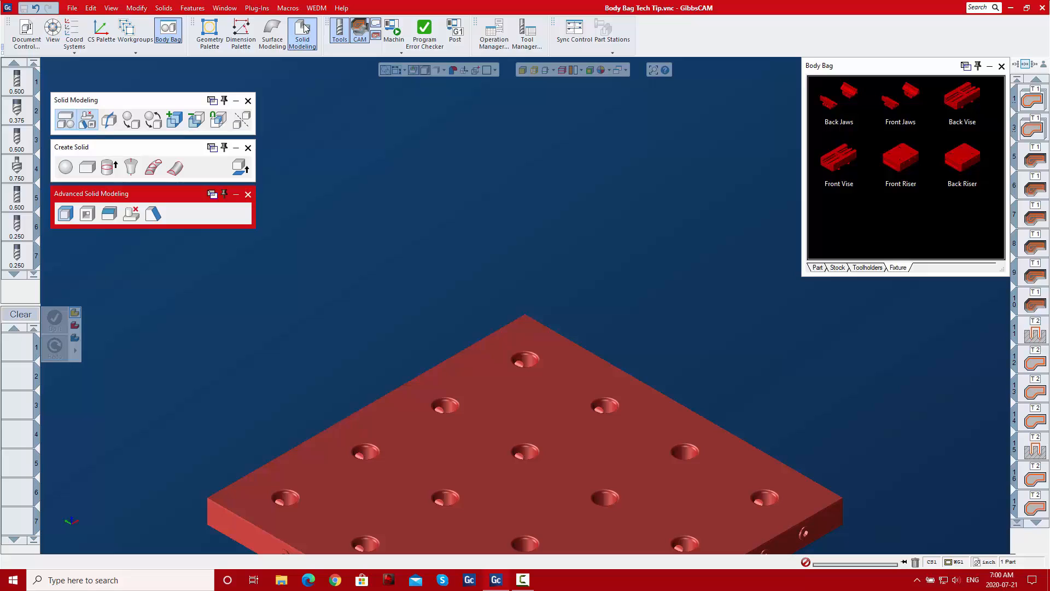
{"action": "left_click", "coordinate": [511, 379]}
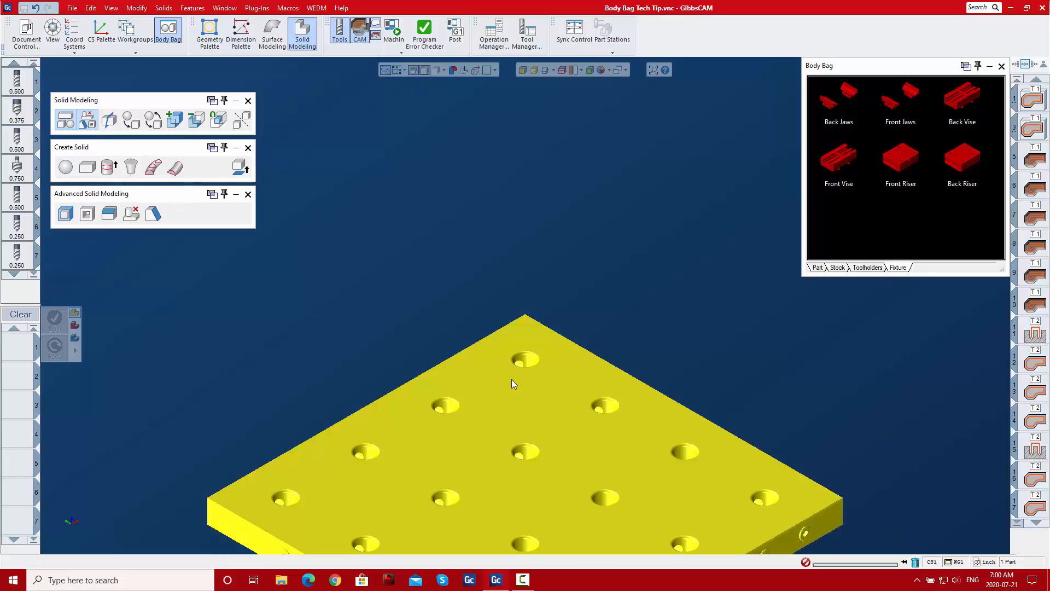
{"action": "left_click", "coordinate": [840, 164]}
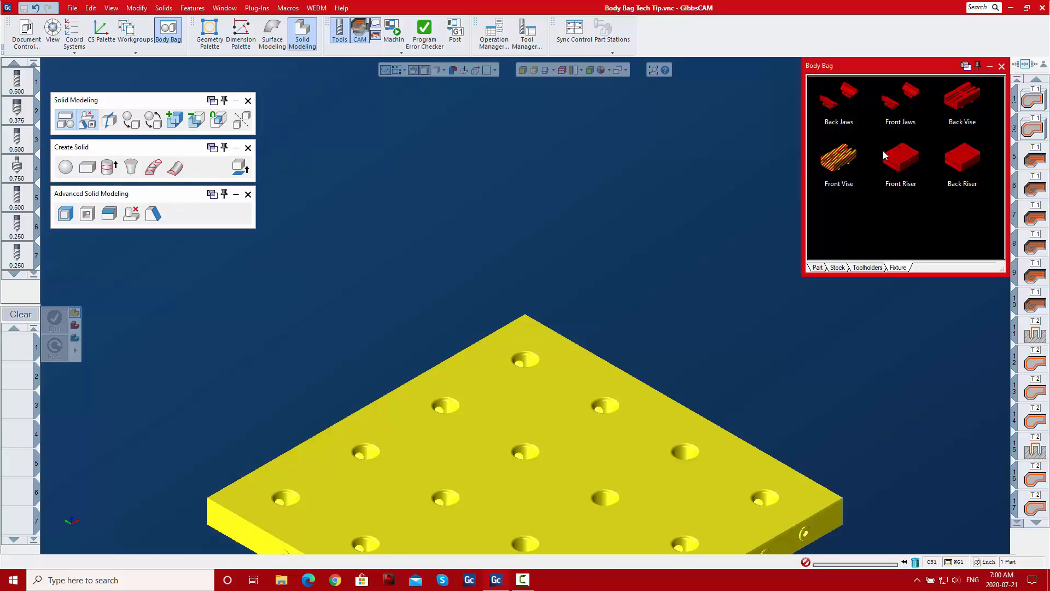
{"action": "left_click", "coordinate": [434, 171]}
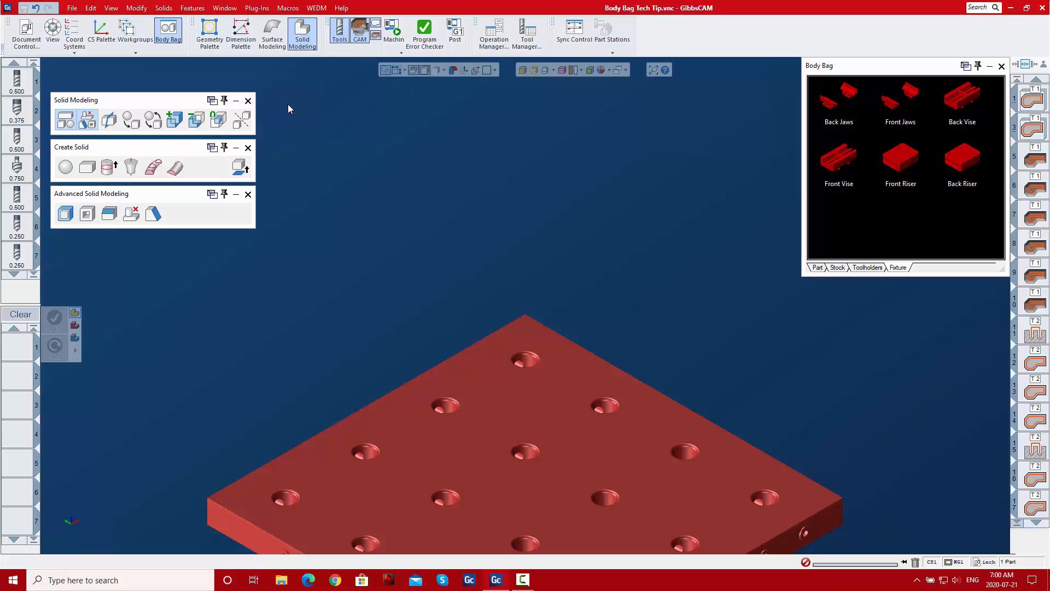
Close the solid modeling tools, and put the base plate back in the Body Bag.
{"action": "left_click", "coordinate": [248, 101]}
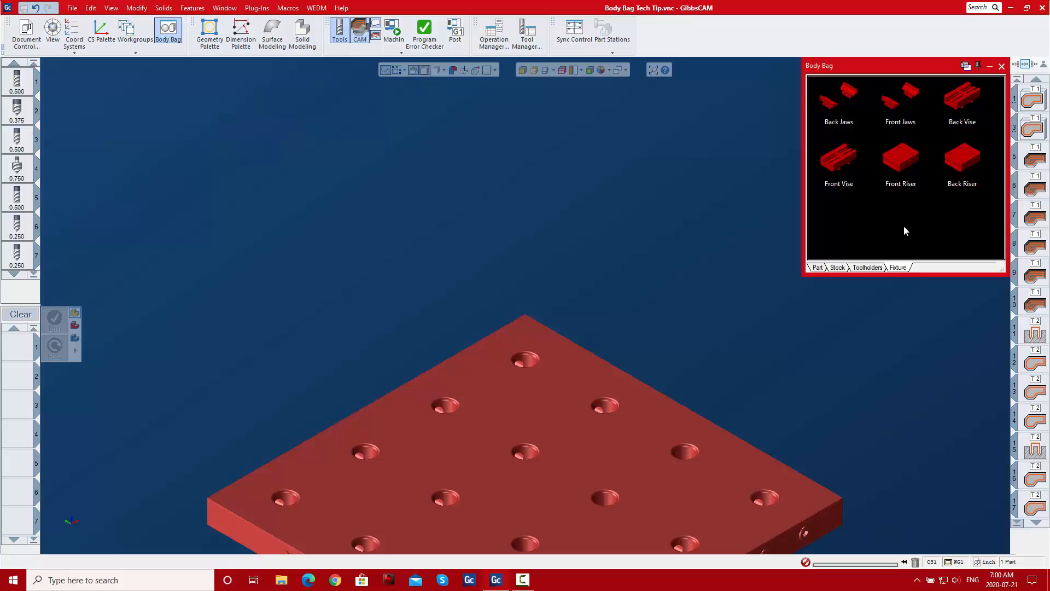
{"action": "left_click", "coordinate": [680, 421]}
{"action": "double_click", "coordinate": [680, 421]}
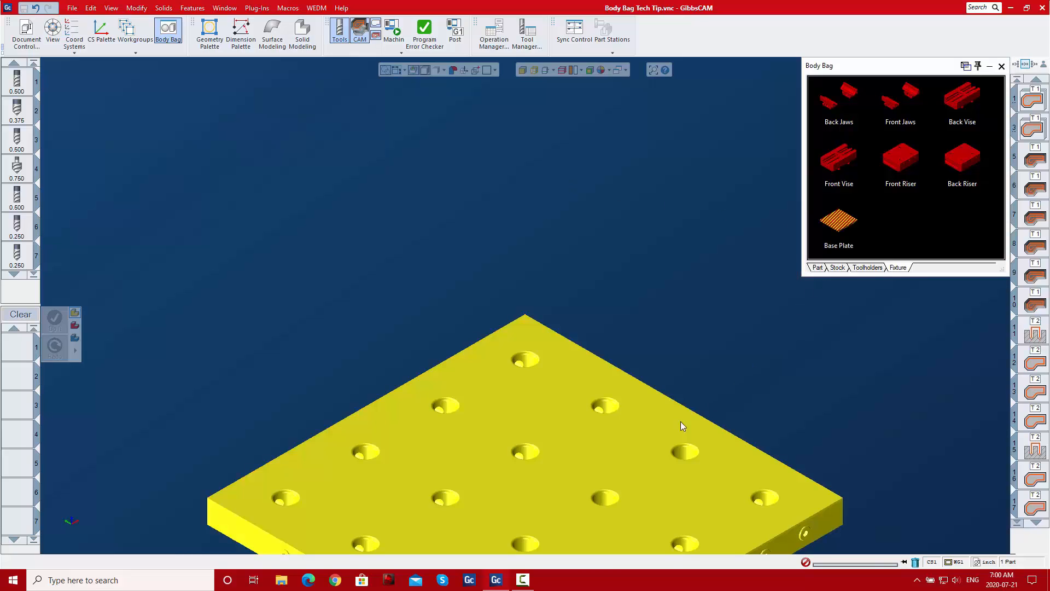
Show the Body Bag's Part page, close the Body Bag, and reopen and close it again.
{"action": "left_click", "coordinate": [818, 268]}
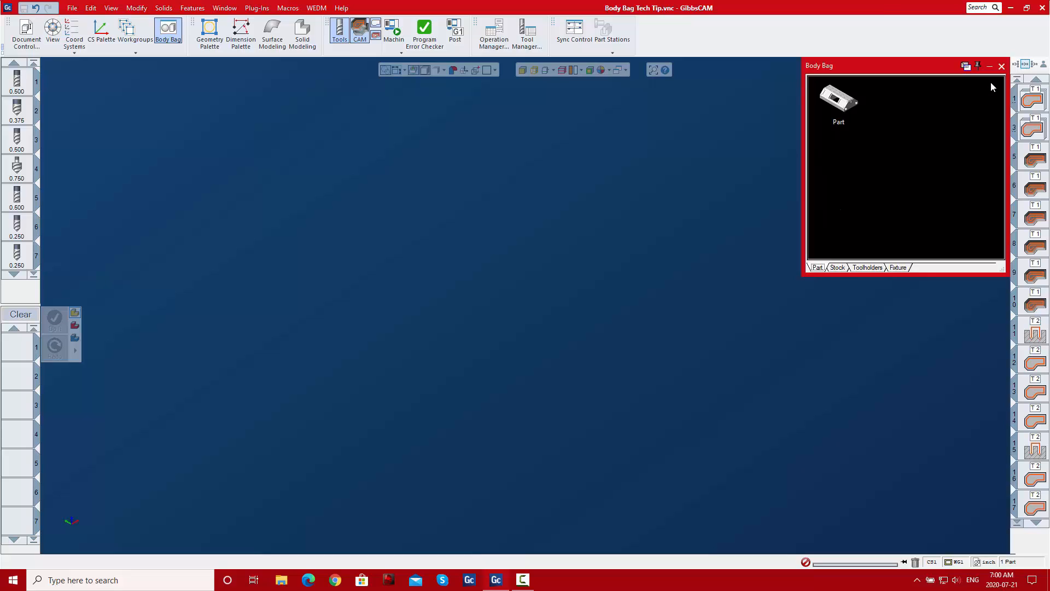
{"action": "left_click", "coordinate": [1001, 67]}
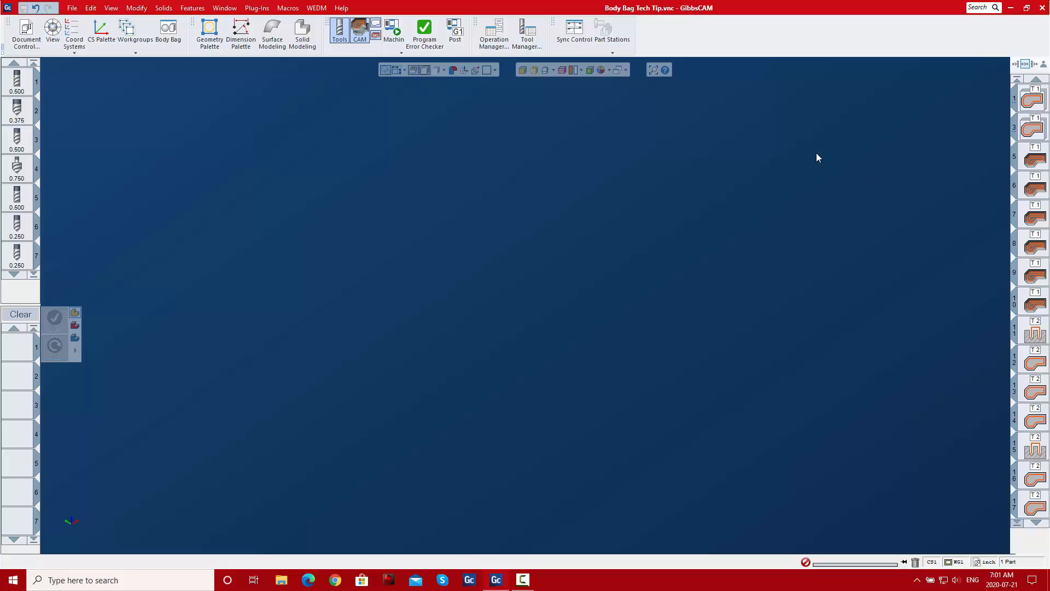
{"action": "left_click", "coordinate": [169, 30]}
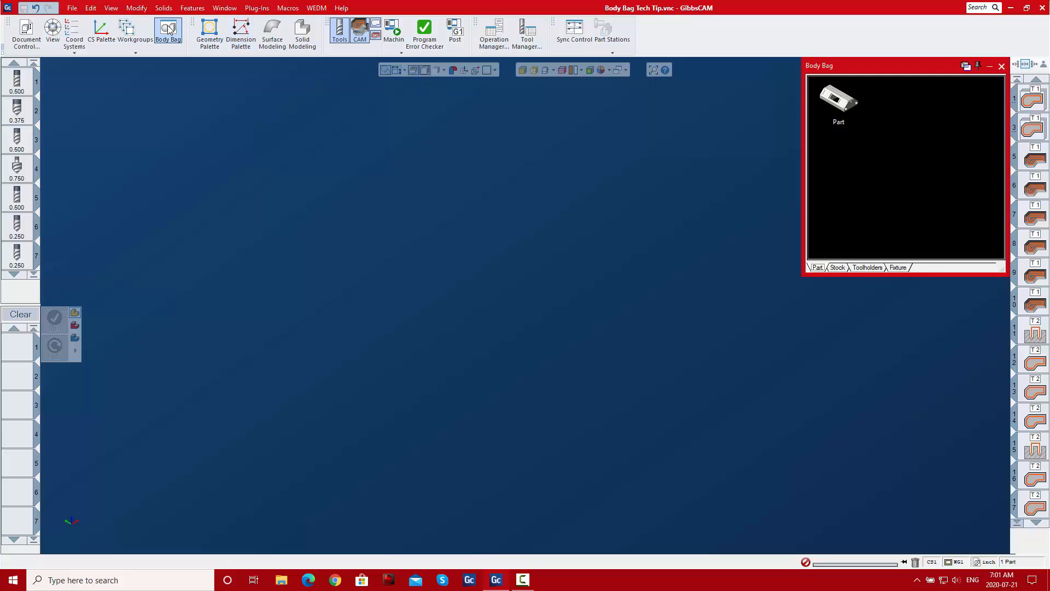
{"action": "left_click", "coordinate": [169, 30]}
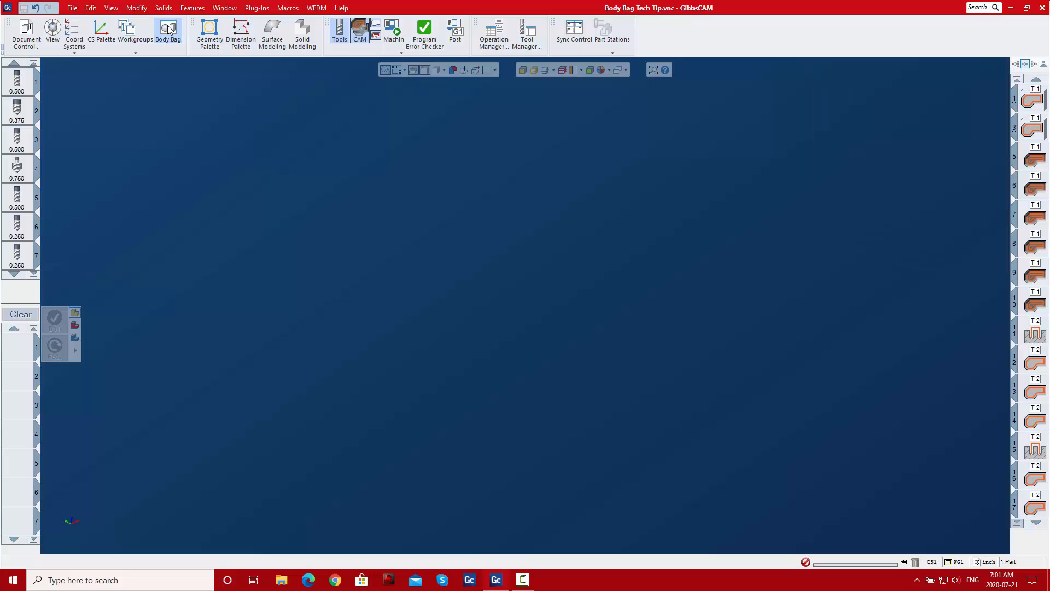
Restore the bagged part to the workspace by opening the first contour operation, and close its process settings unchanged.
{"action": "double_click", "coordinate": [1032, 97]}
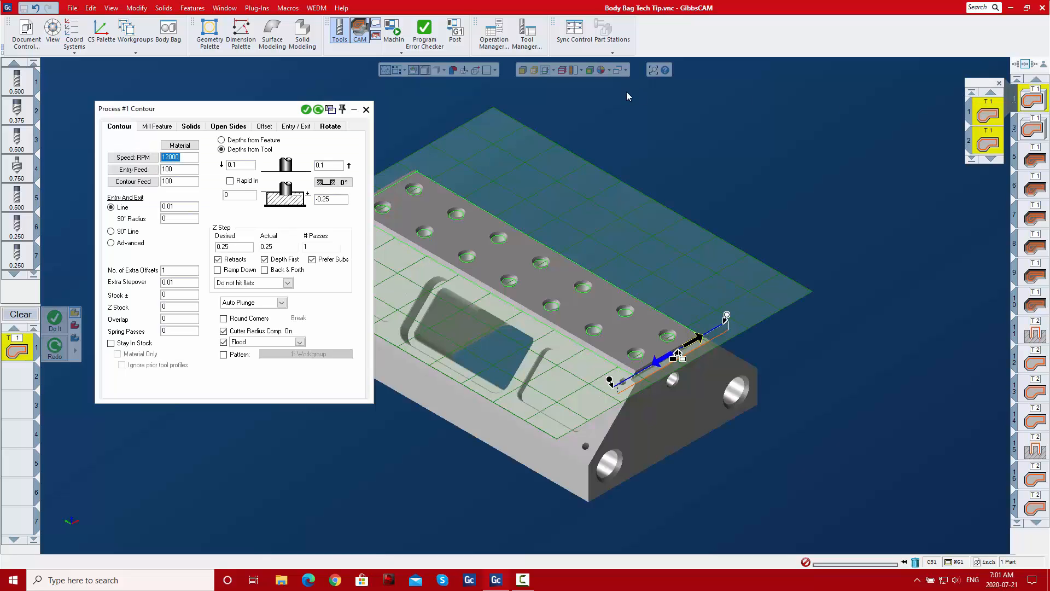
{"action": "left_click", "coordinate": [464, 100]}
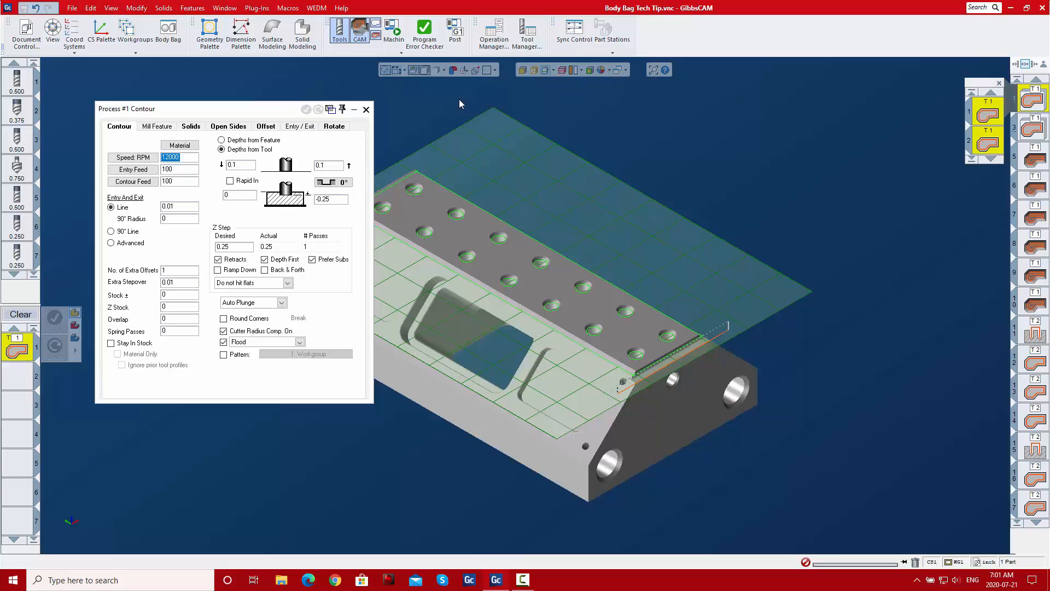
{"action": "left_click", "coordinate": [366, 109]}
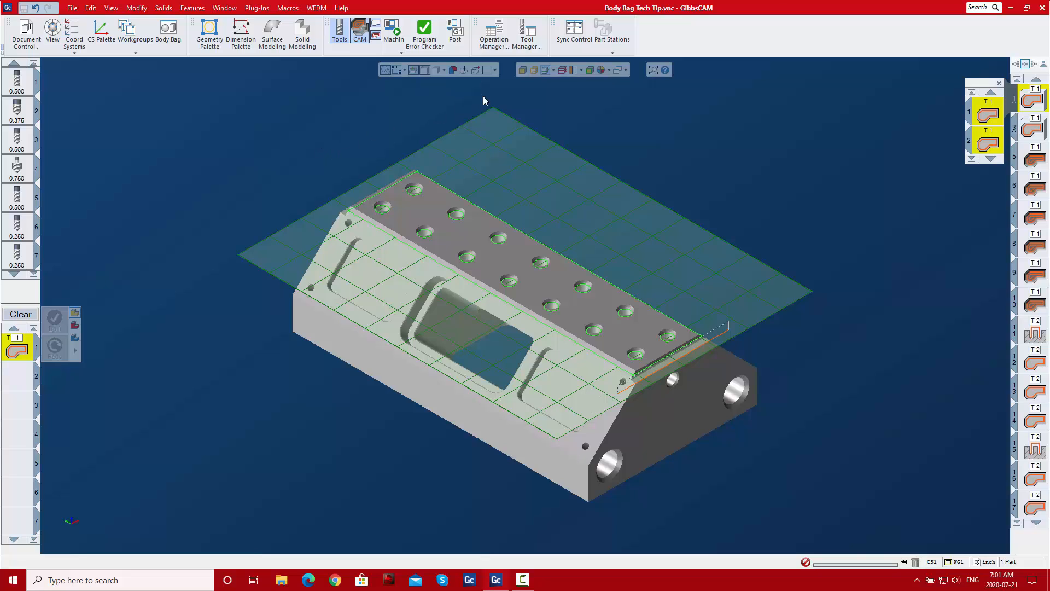
Hide the coordinate system grid around the part, and deselect the two contour operations.
{"action": "left_click", "coordinate": [547, 70]}
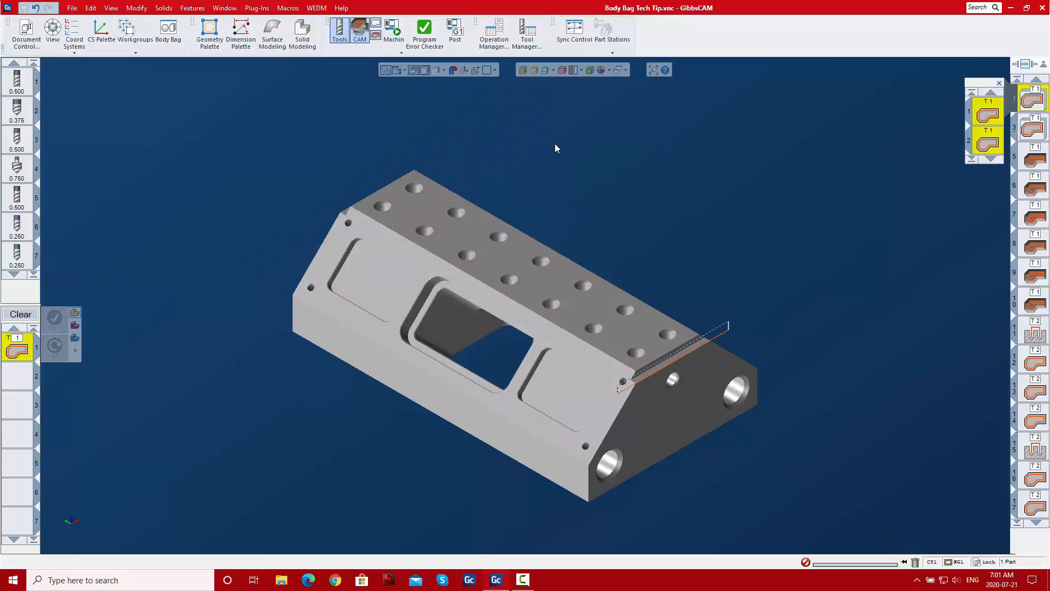
{"action": "left_click", "coordinate": [987, 166]}
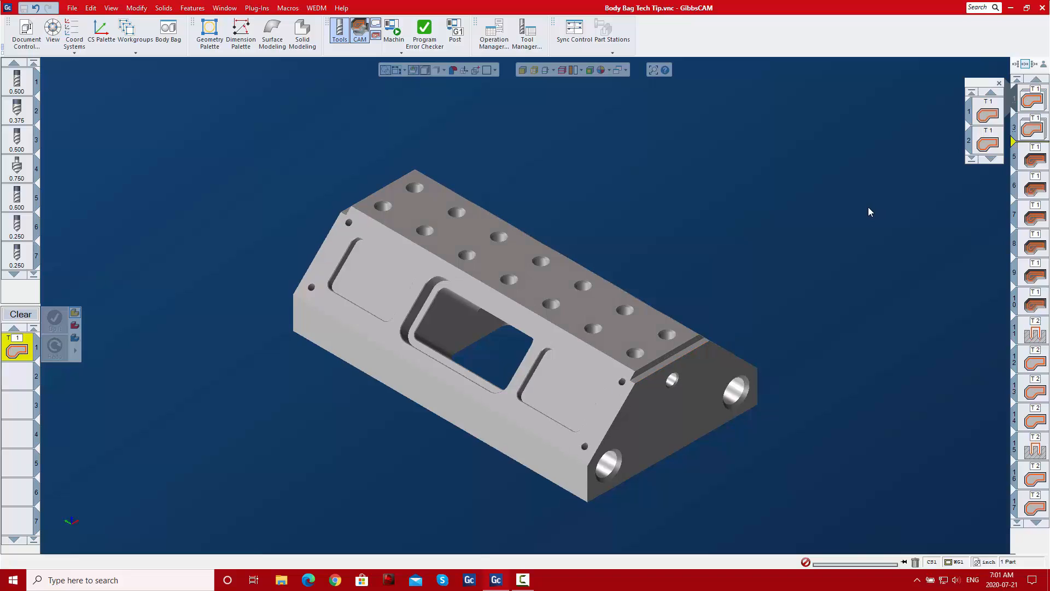